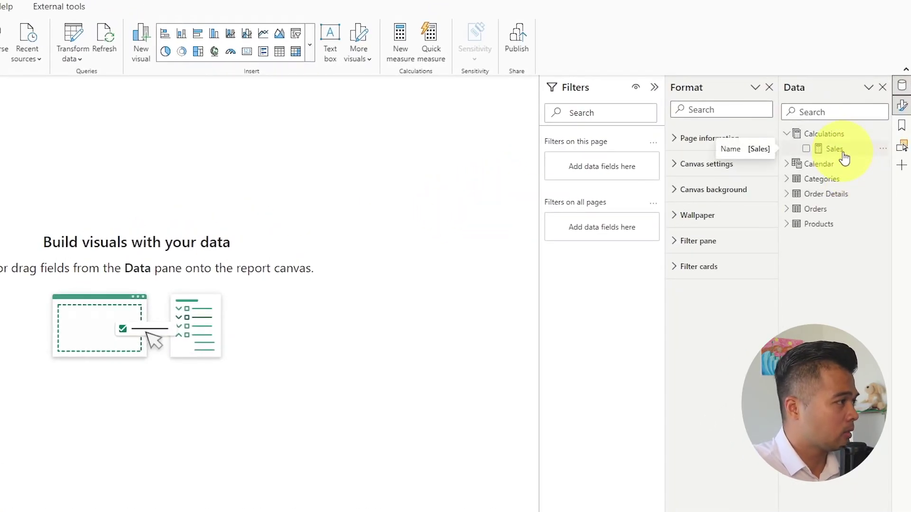
- Add the Sales measure to the page as a card and resize and position it
{"action": "left_click_drag", "start_coordinate": [845, 158], "coordinate": [444, 162]}
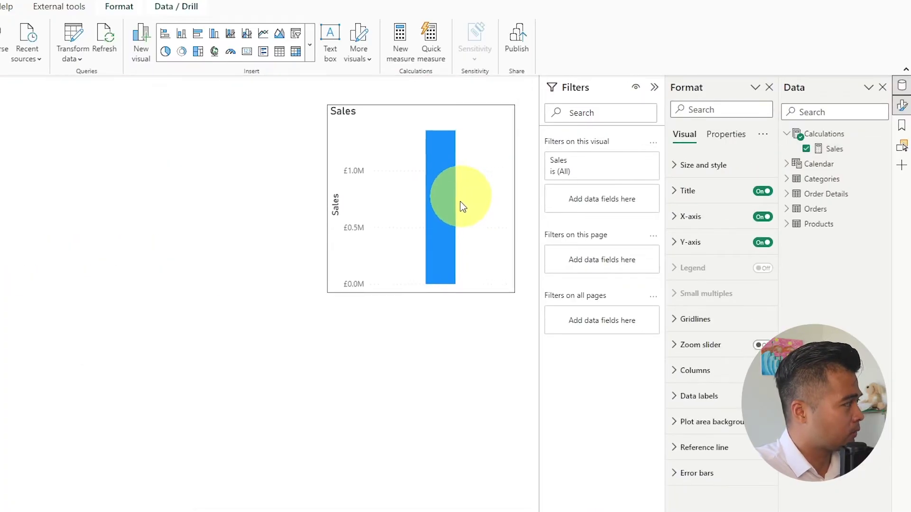
{"action": "left_click", "coordinate": [455, 218]}
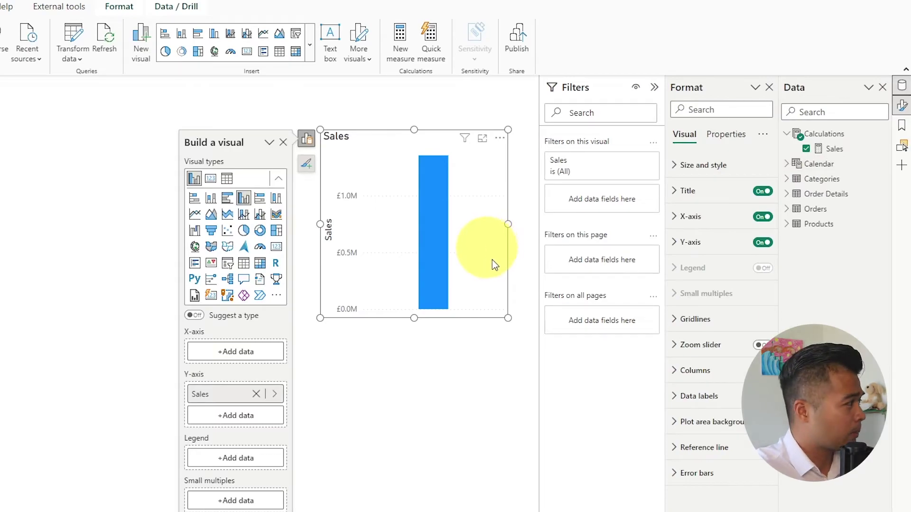
{"action": "left_click", "coordinate": [276, 247]}
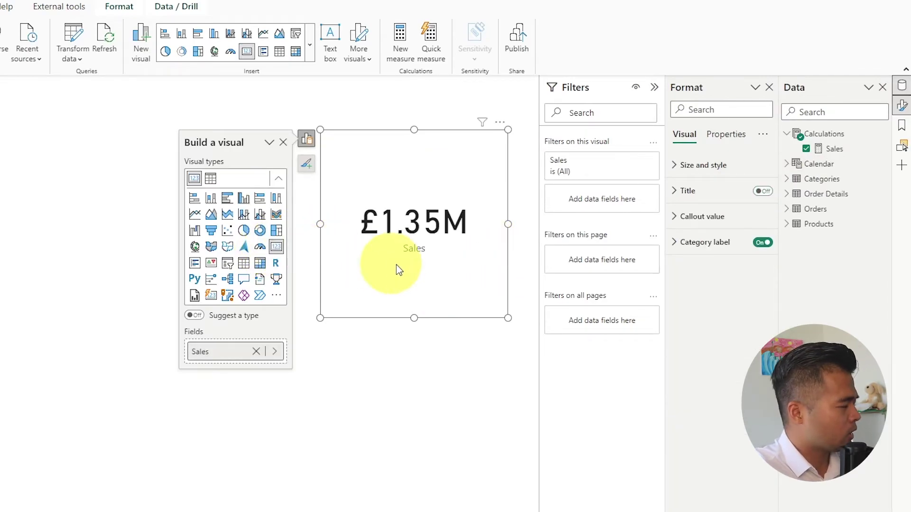
{"action": "left_click_drag", "start_coordinate": [425, 291], "coordinate": [458, 184]}
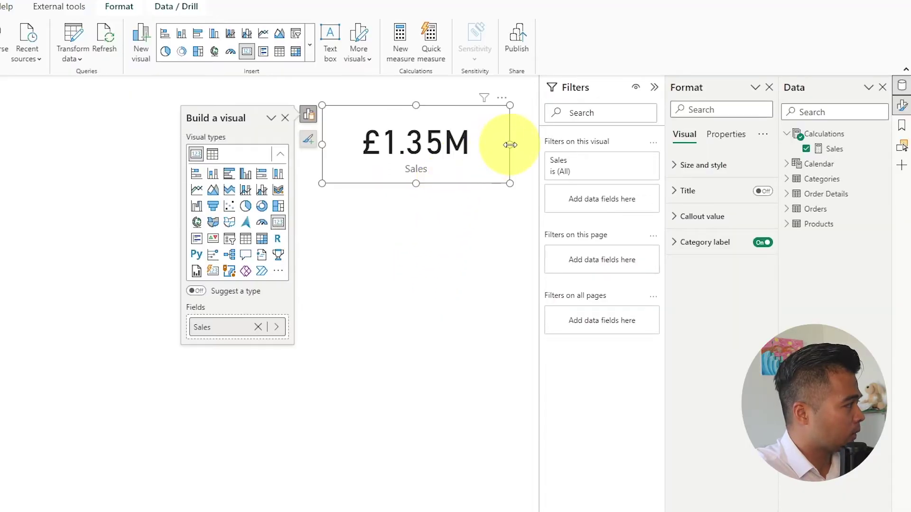
{"action": "left_click_drag", "start_coordinate": [510, 145], "coordinate": [494, 146]}
{"action": "left_click_drag", "start_coordinate": [430, 156], "coordinate": [471, 195]}
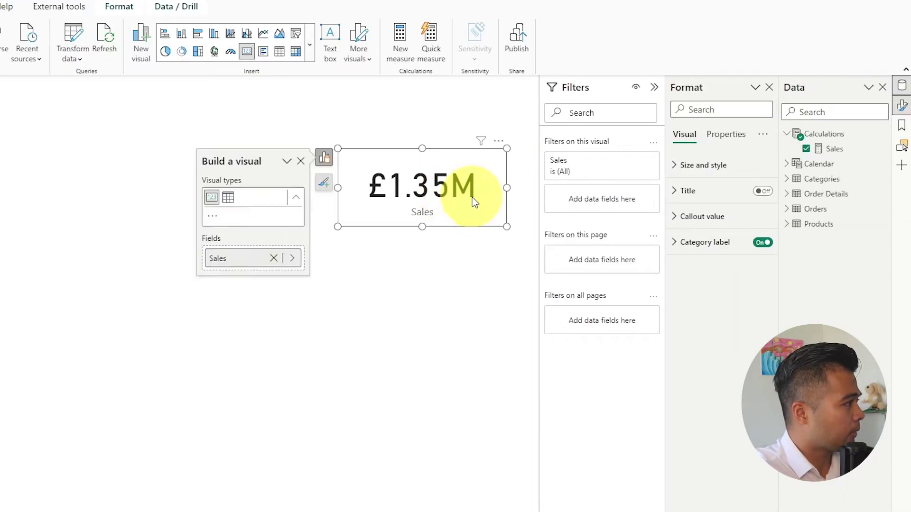
- Add a CategoryName slicer on the left, tall enough to list all eight categories
{"action": "left_click", "coordinate": [786, 179]}
{"action": "left_click_drag", "start_coordinate": [835, 209], "coordinate": [464, 117]}
{"action": "left_click", "coordinate": [244, 209]}
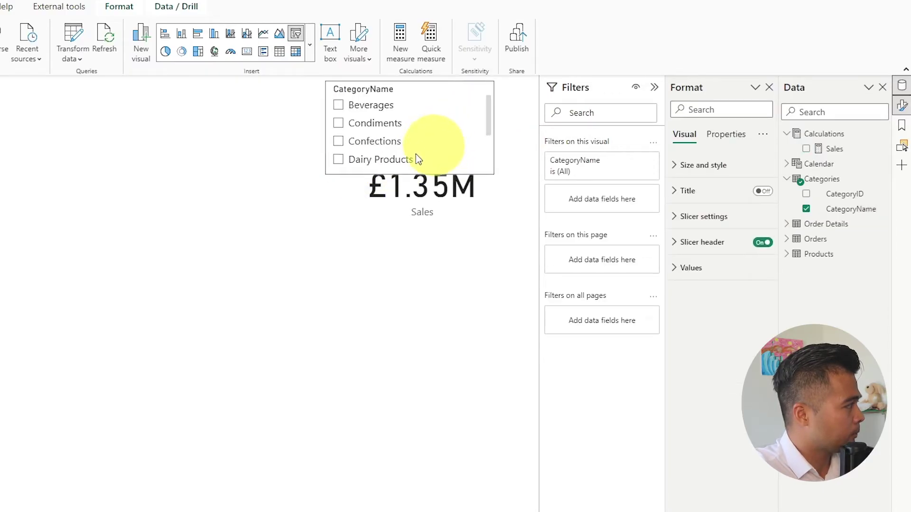
{"action": "left_click_drag", "start_coordinate": [400, 164], "coordinate": [298, 178]}
{"action": "left_click_drag", "start_coordinate": [267, 205], "coordinate": [267, 301]}
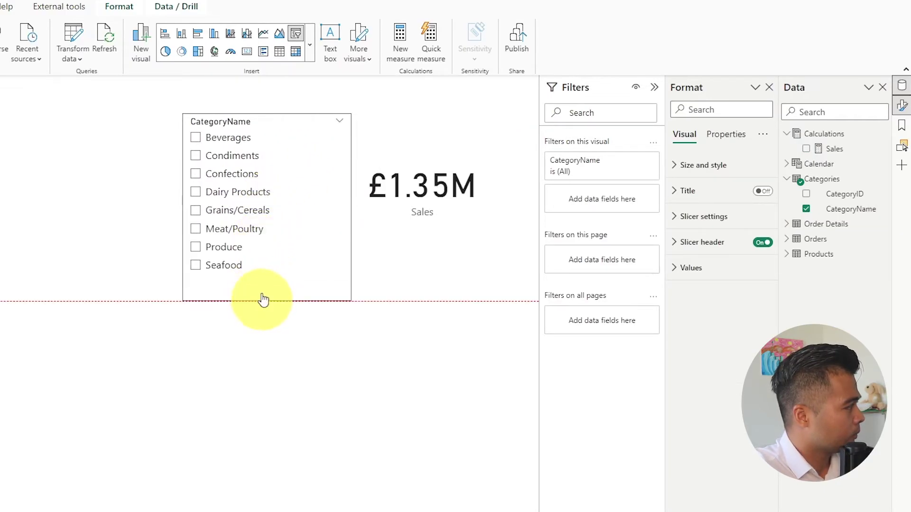
- Narrow the slicer and try several categories, ending on Condiments so the card shows £113.69K
{"action": "left_click", "coordinate": [241, 144]}
{"action": "left_click_drag", "start_coordinate": [350, 195], "coordinate": [307, 214]}
{"action": "left_click", "coordinate": [241, 211]}
{"action": "left_click", "coordinate": [240, 193]}
{"action": "left_click", "coordinate": [242, 174]}
{"action": "left_click", "coordinate": [242, 157]}
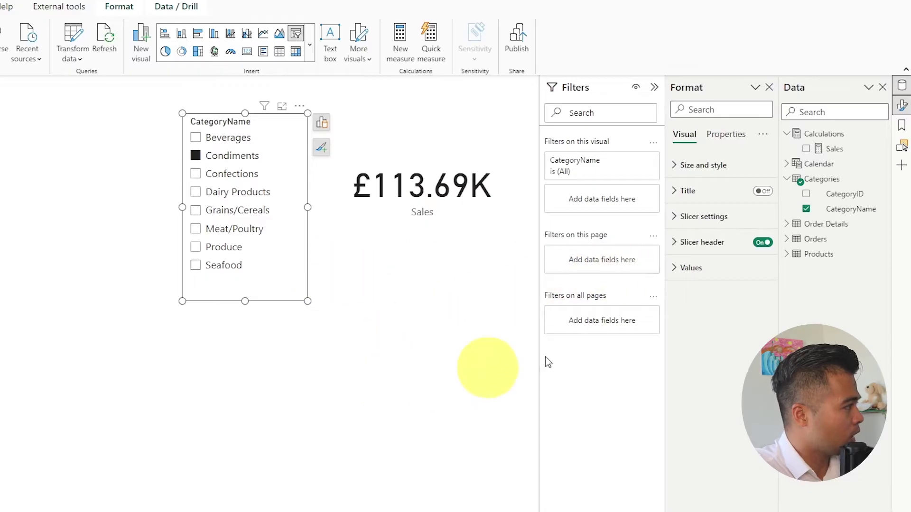
- Add a Calendar Month slicer styled as a vertical list
{"action": "left_click", "coordinate": [787, 164]}
{"action": "left_click_drag", "start_coordinate": [835, 193], "coordinate": [263, 379]}
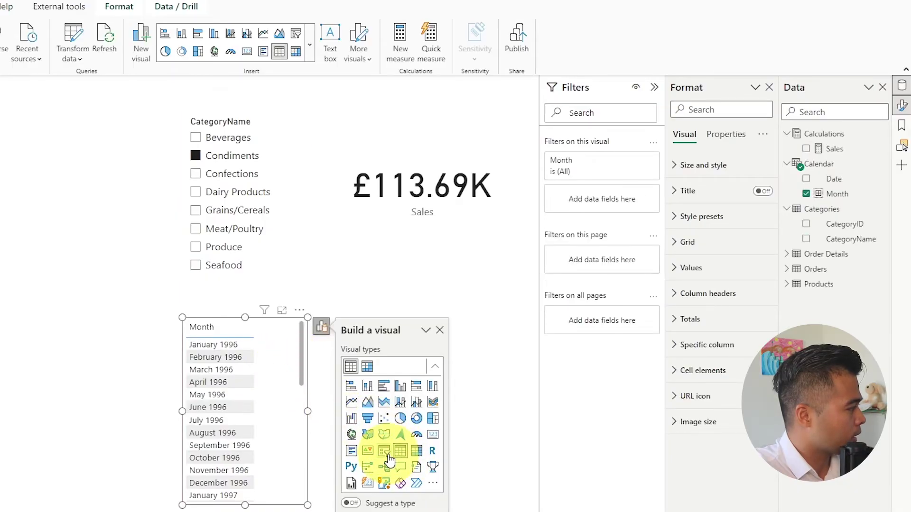
{"action": "left_click", "coordinate": [388, 456]}
{"action": "left_click", "coordinate": [684, 216]}
{"action": "left_click", "coordinate": [711, 279]}
{"action": "left_click", "coordinate": [724, 295]}
- Try March through August 1996 in the Month slicer, settling on May 1996
{"action": "left_click", "coordinate": [237, 380]}
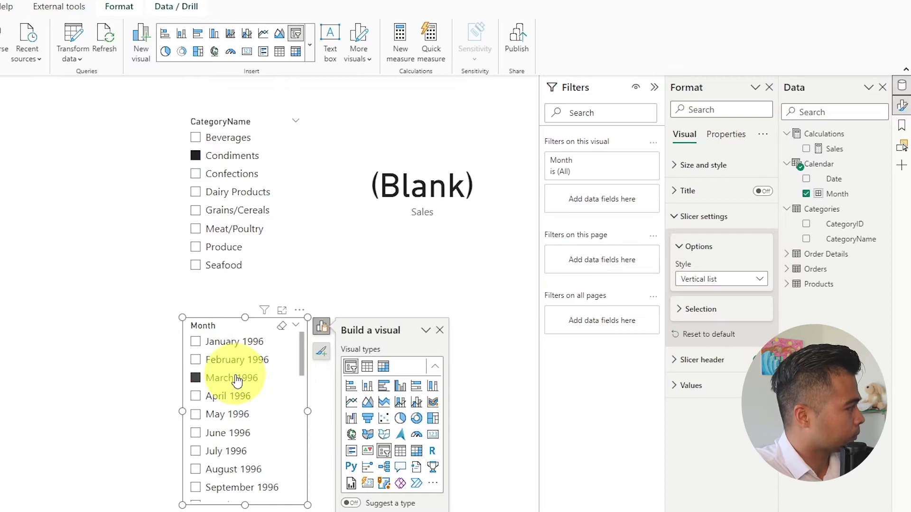
{"action": "left_click", "coordinate": [71, 398]}
{"action": "left_click_drag", "start_coordinate": [272, 330], "coordinate": [271, 320]}
{"action": "left_click", "coordinate": [225, 386]}
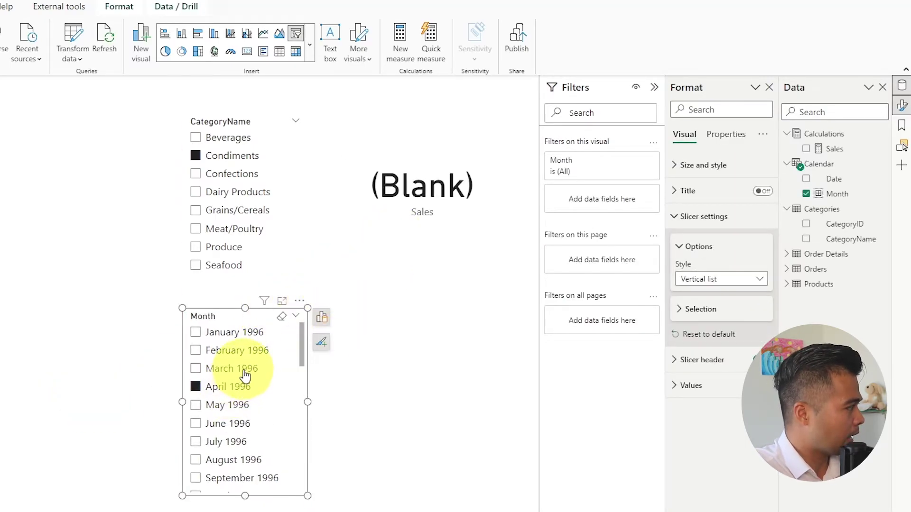
{"action": "left_click", "coordinate": [246, 375]}
{"action": "mouse_move", "coordinate": [266, 301]}
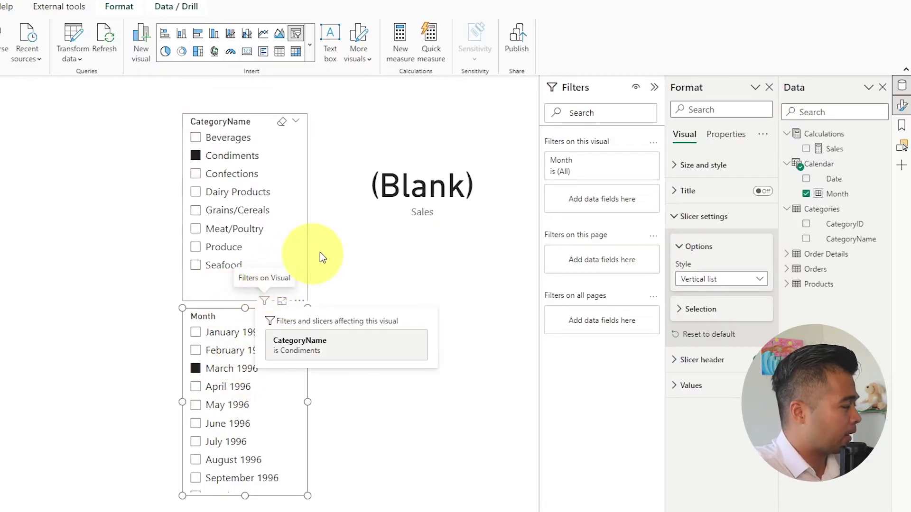
{"action": "left_click", "coordinate": [239, 423]}
{"action": "left_click", "coordinate": [234, 441]}
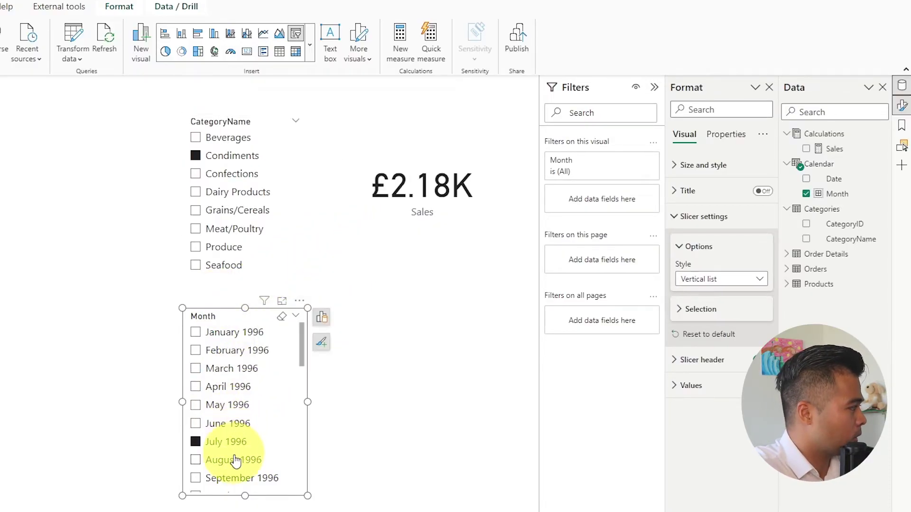
{"action": "left_click", "coordinate": [234, 460]}
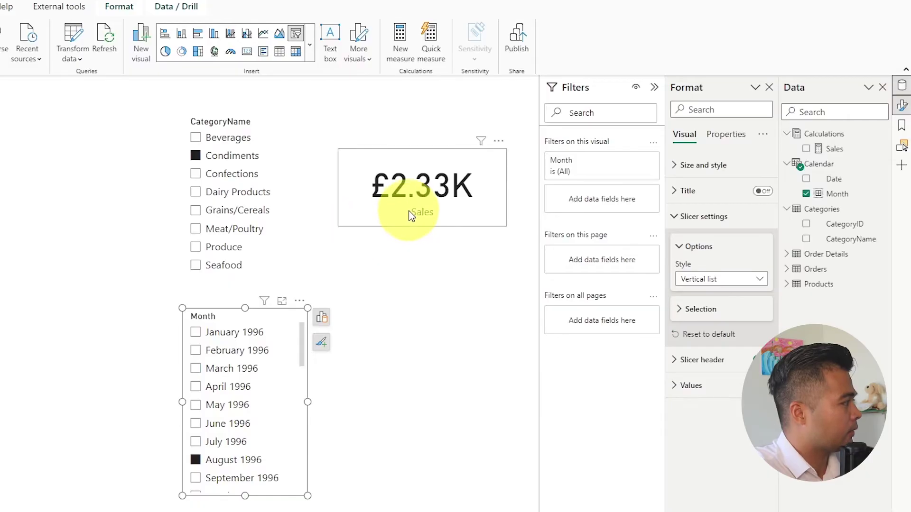
{"action": "left_click", "coordinate": [234, 406]}
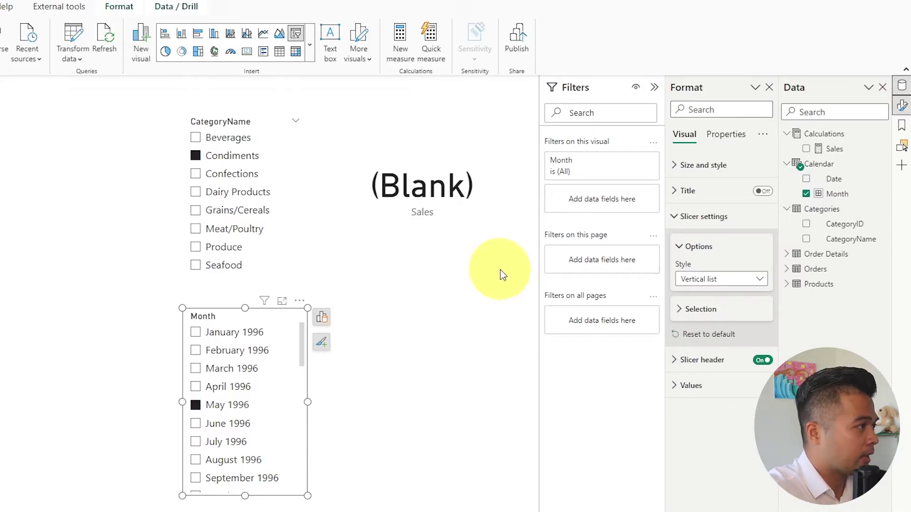
{"action": "left_click", "coordinate": [834, 151]}
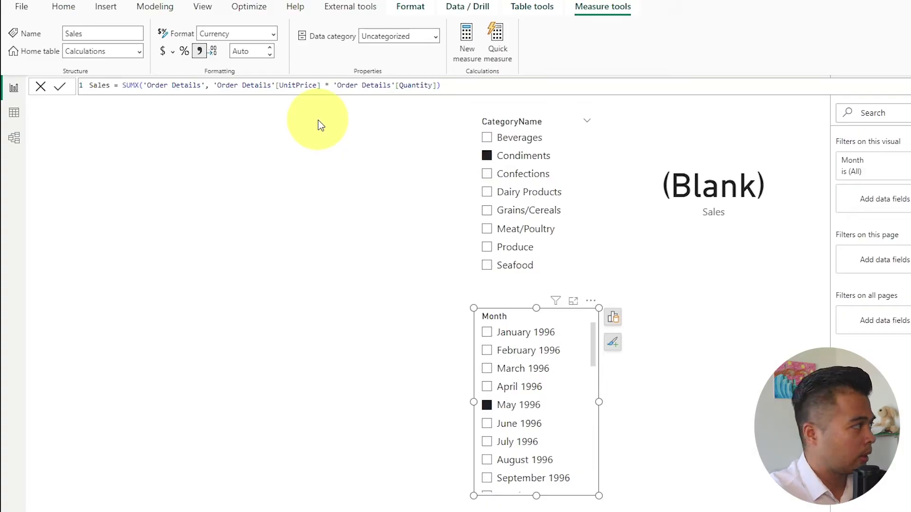
{"action": "left_click", "coordinate": [487, 92]}
{"action": "type", "text": "+ 0"}
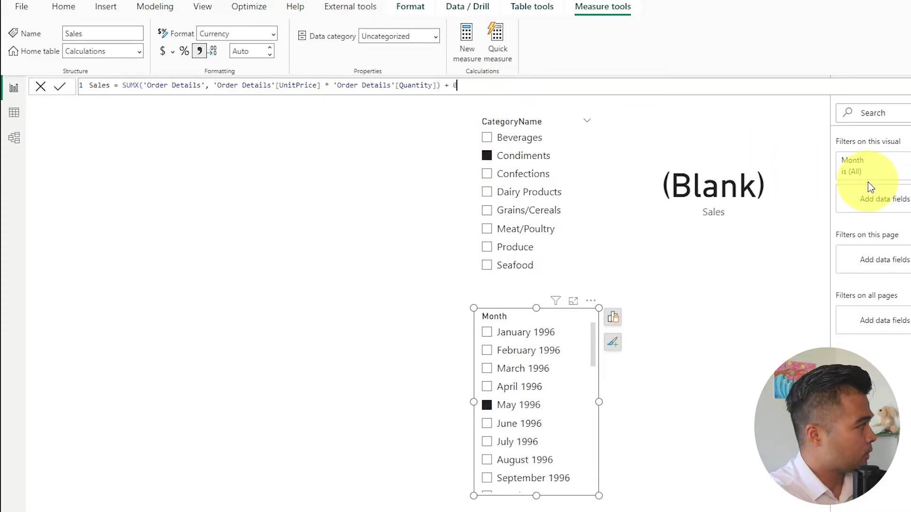
{"action": "key", "text": "Return"}
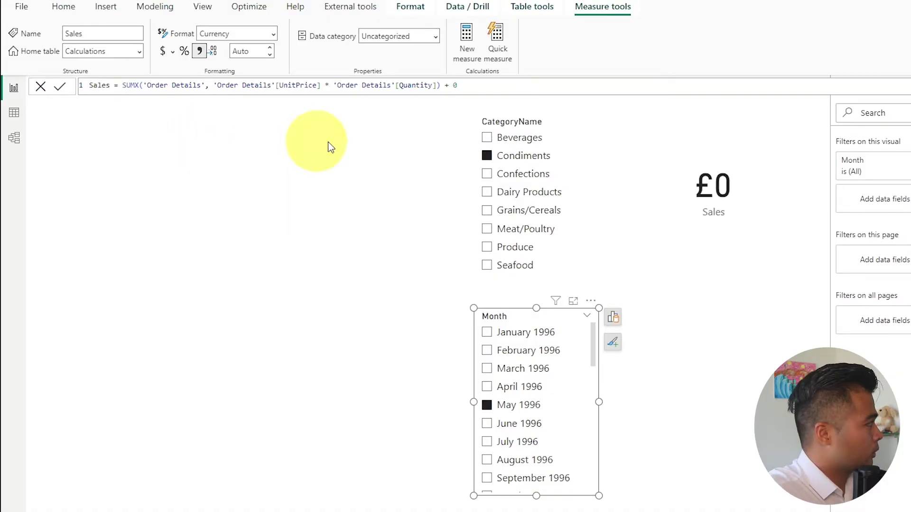
{"action": "left_click", "coordinate": [493, 90]}
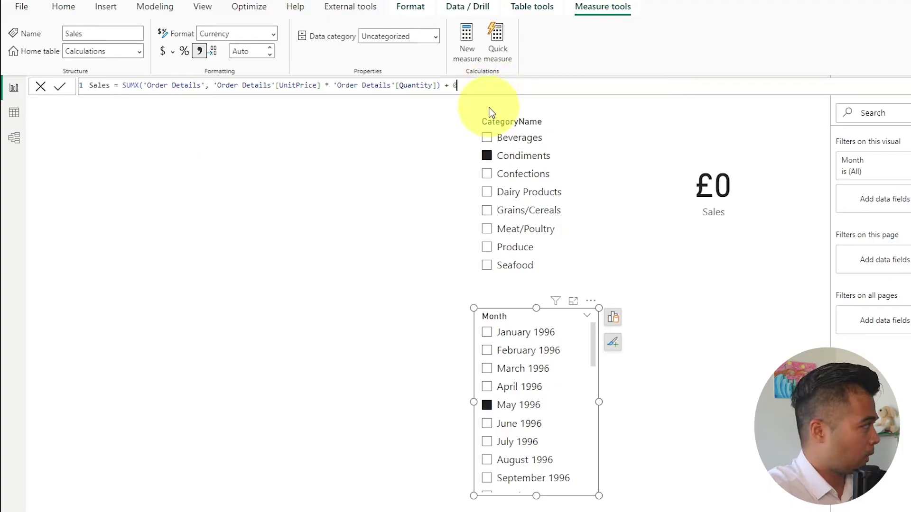
{"action": "key", "text": "BackSpace"}
{"action": "key", "text": "BackSpace"}
{"action": "key", "text": "BackSpace"}
{"action": "key", "text": "BackSpace"}
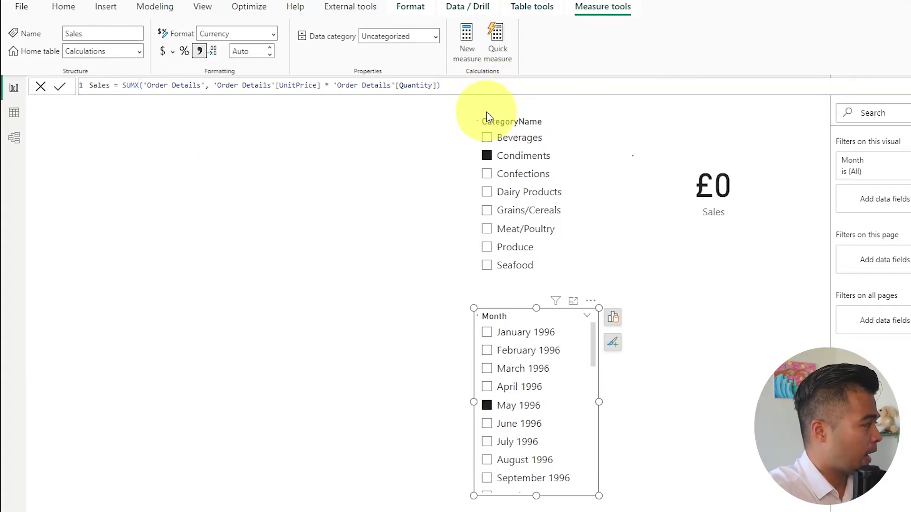
{"action": "key", "text": "Return"}
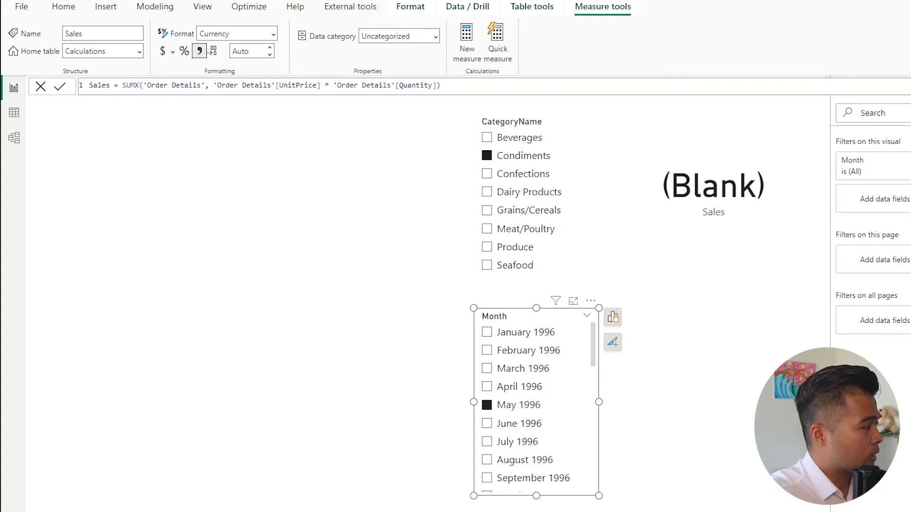
- Create the measure Sales KPI = [Sales] + 0
{"action": "left_click", "coordinate": [467, 43]}
{"action": "type", "text": "Sales "}
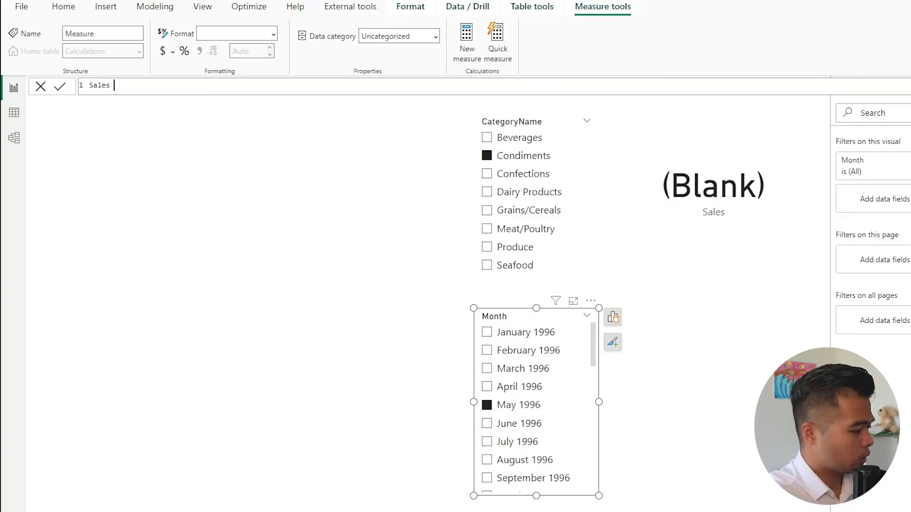
{"action": "type", "text": "KPI = "}
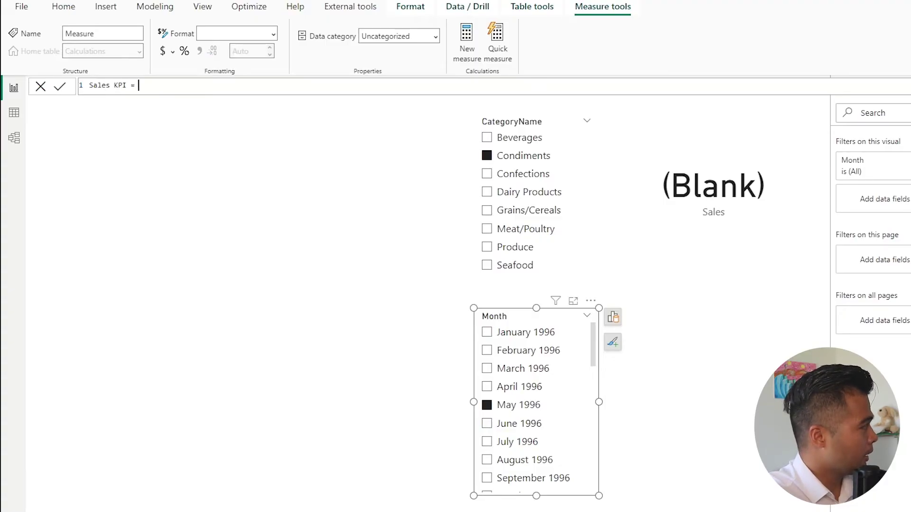
{"action": "type", "text": "[Sale"}
{"action": "key", "text": "Tab"}
{"action": "type", "text": "+ 0"}
{"action": "key", "text": "Return"}
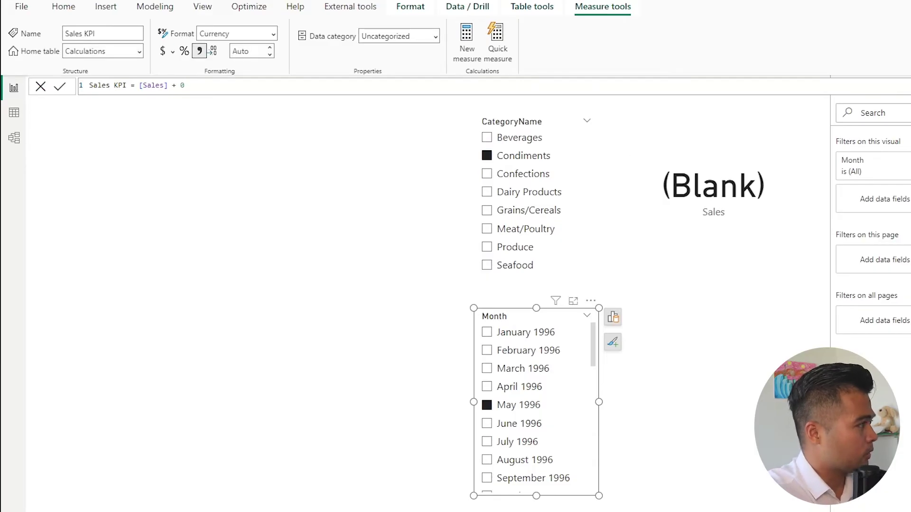
- Replace Sales with Sales KPI in the card's fields so it shows £0
{"action": "left_click", "coordinate": [734, 188]}
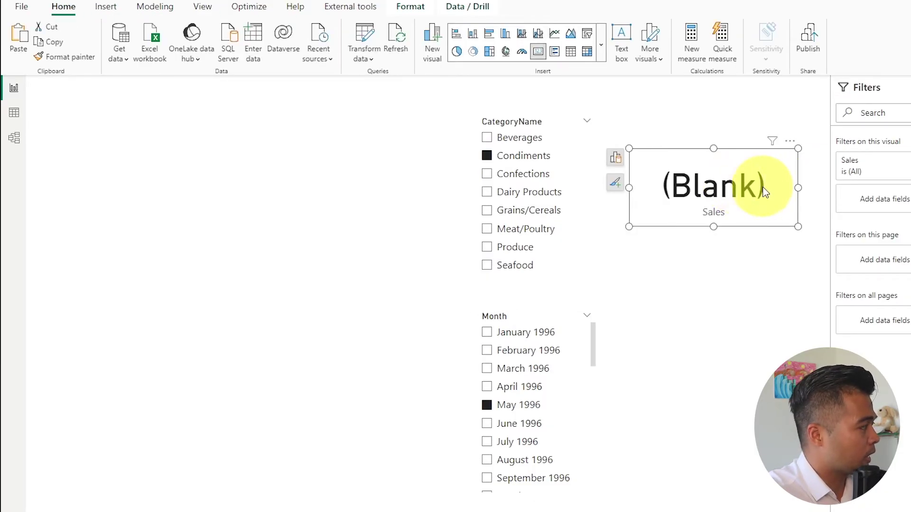
{"action": "left_click", "coordinate": [616, 157]}
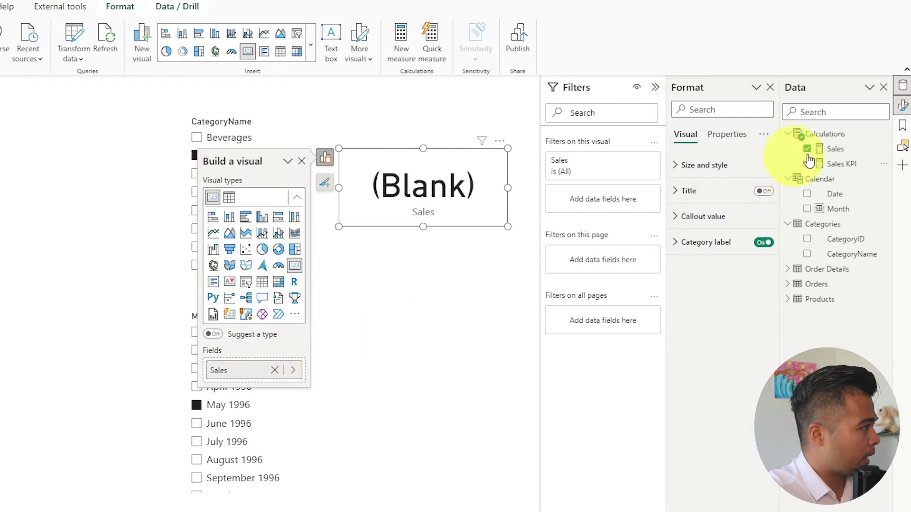
{"action": "left_click_drag", "start_coordinate": [902, 164], "coordinate": [307, 365]}
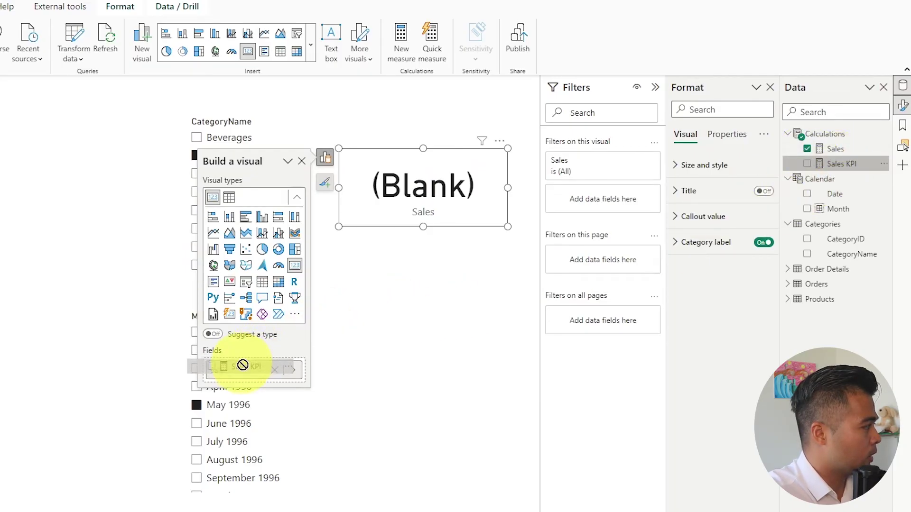
{"action": "left_click_drag", "start_coordinate": [243, 364], "coordinate": [246, 370]}
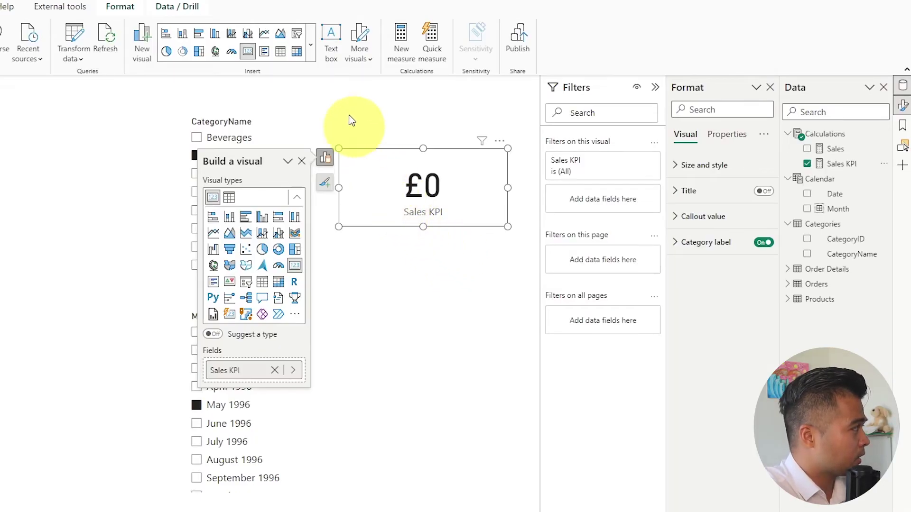
- Expand the ribbon's visuals gallery to show every visual type
{"action": "left_click", "coordinate": [312, 58]}
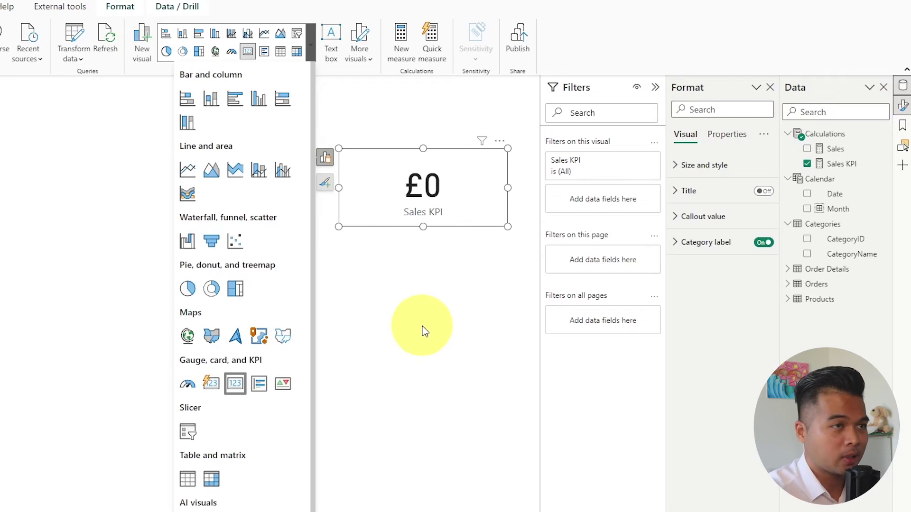
- Swap the card's field from Sales KPI back to the Sales measure
{"action": "left_click", "coordinate": [425, 300]}
{"action": "left_click", "coordinate": [437, 201]}
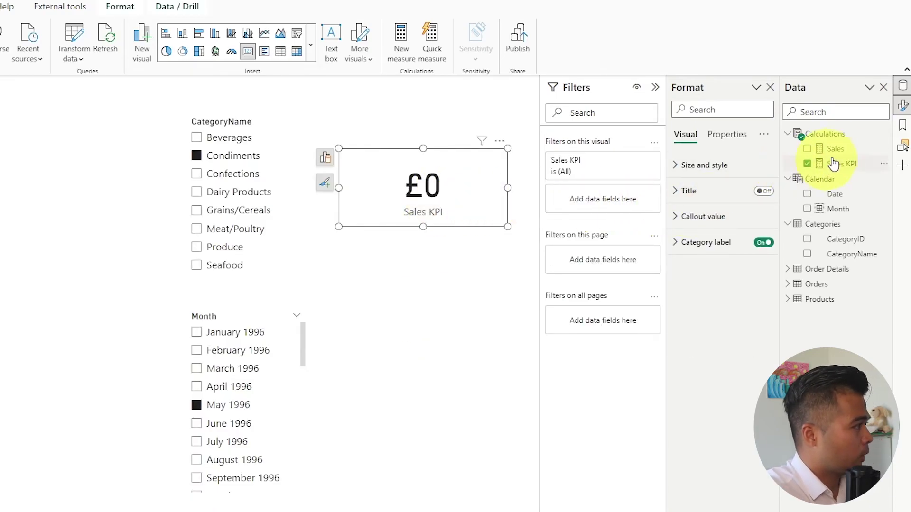
{"action": "left_click", "coordinate": [325, 158]}
{"action": "left_click_drag", "start_coordinate": [837, 149], "coordinate": [257, 368]}
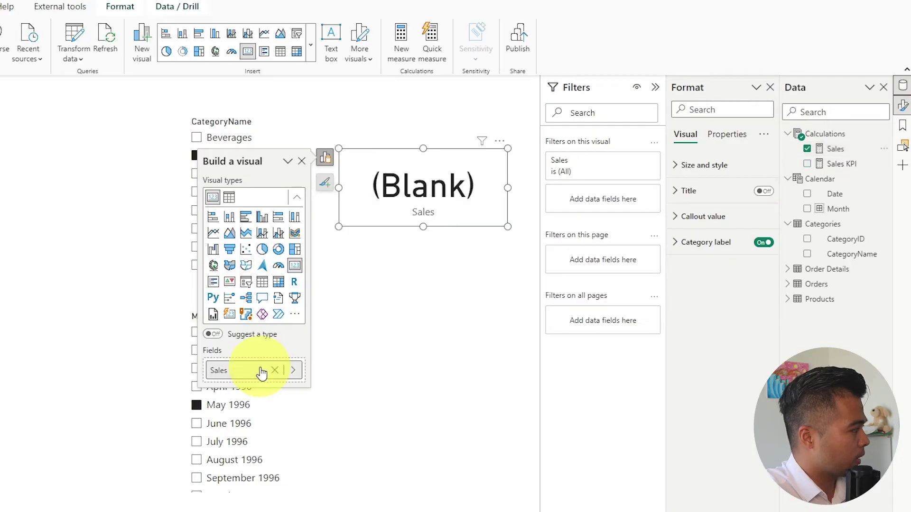
{"action": "left_click", "coordinate": [438, 300]}
- Convert the Sales card to the Card (new) visual, which shows "--"
{"action": "left_click", "coordinate": [439, 185]}
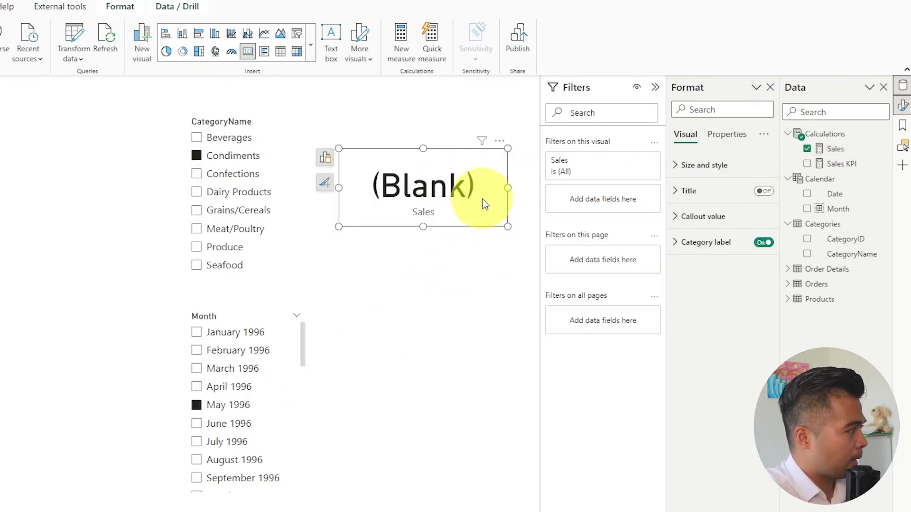
{"action": "left_click", "coordinate": [311, 45]}
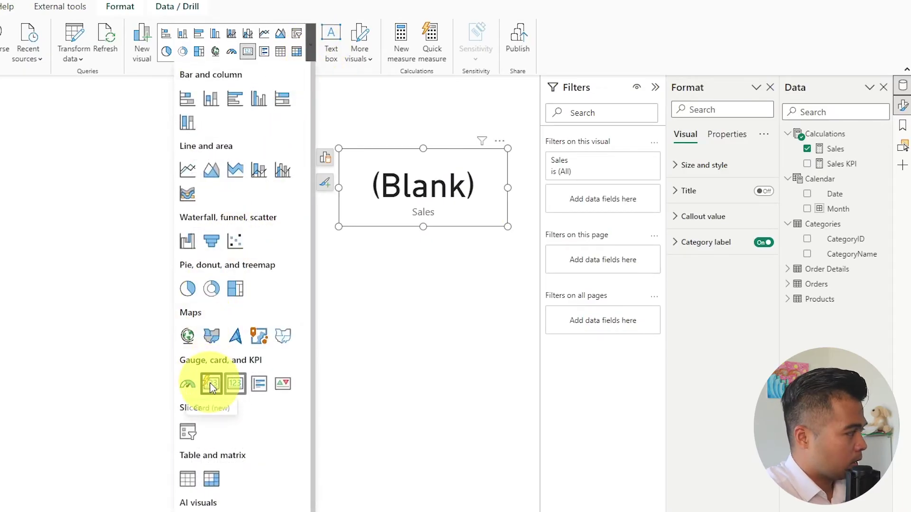
{"action": "left_click", "coordinate": [212, 385]}
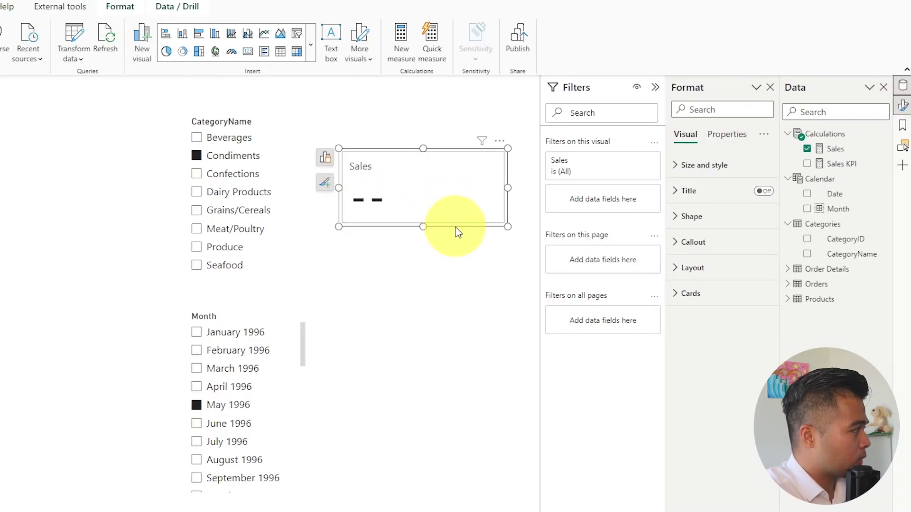
- In Callout values, try n/a and null for Show blank as, finally setting it to 0
{"action": "left_click", "coordinate": [700, 251]}
{"action": "scroll", "coordinate": [743, 371], "scroll_direction": "down", "scroll_amount": 3}
{"action": "scroll", "coordinate": [743, 371], "scroll_direction": "down", "scroll_amount": 1}
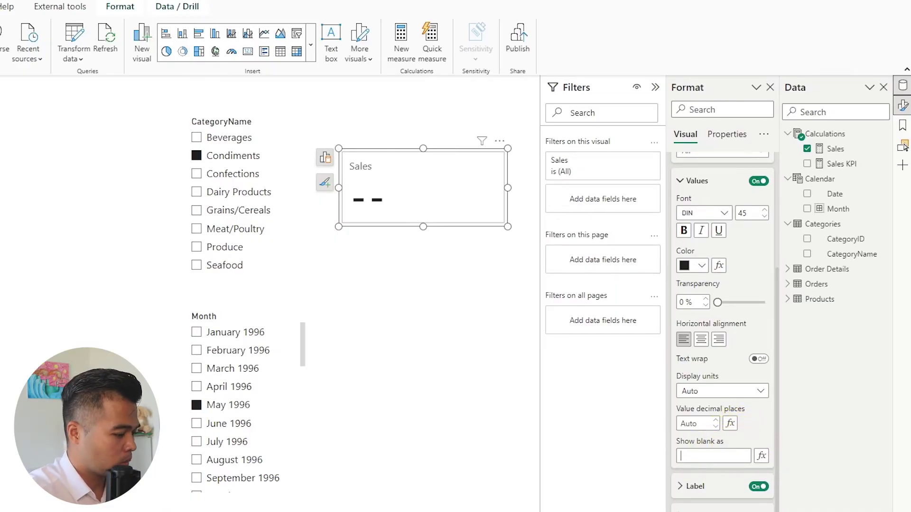
{"action": "type", "text": "n/a"}
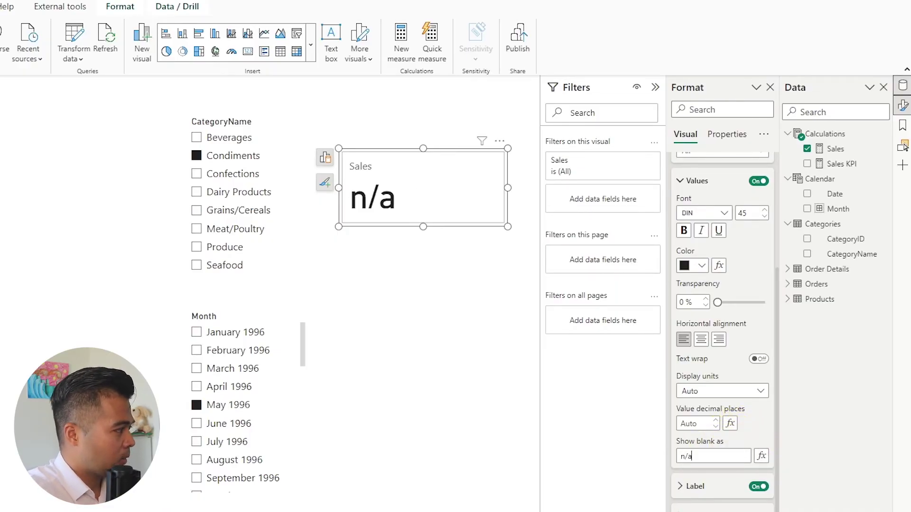
{"action": "key", "text": "BackSpace"}
{"action": "key", "text": "BackSpace"}
{"action": "key", "text": "BackSpace"}
{"action": "type", "text": "null"}
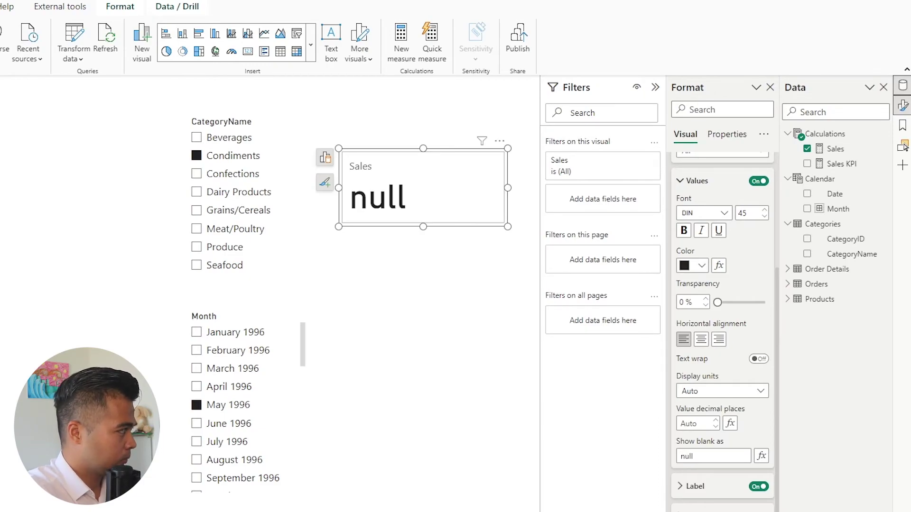
{"action": "key", "text": "BackSpace"}
{"action": "key", "text": "BackSpace"}
{"action": "key", "text": "BackSpace"}
{"action": "key", "text": "BackSpace"}
{"action": "type", "text": "0"}
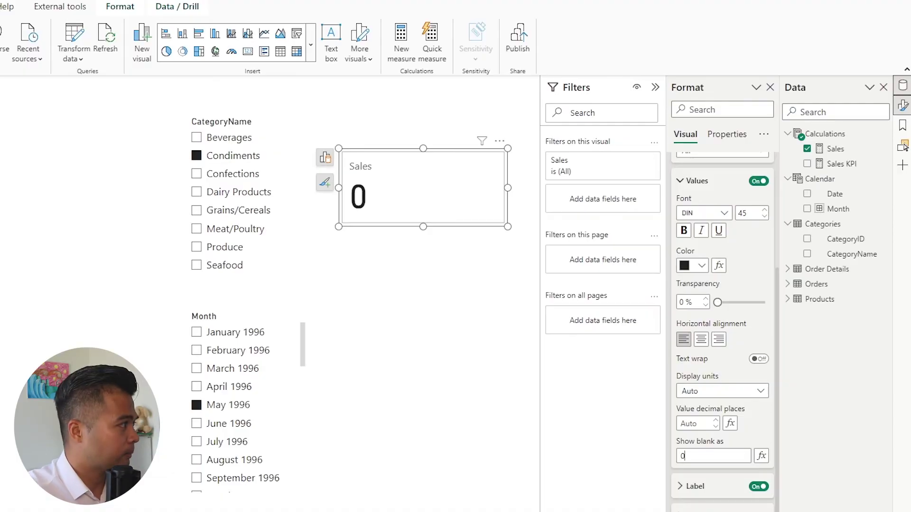
- Add the Calculations measure Sales No Blank = IF([Sales], [Sales], "n/a")
{"action": "right_click", "coordinate": [828, 135]}
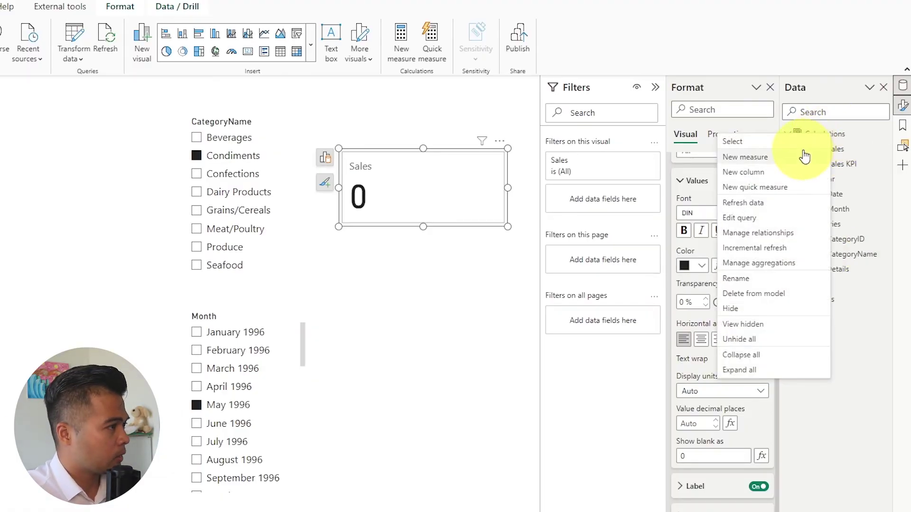
{"action": "left_click", "coordinate": [805, 156]}
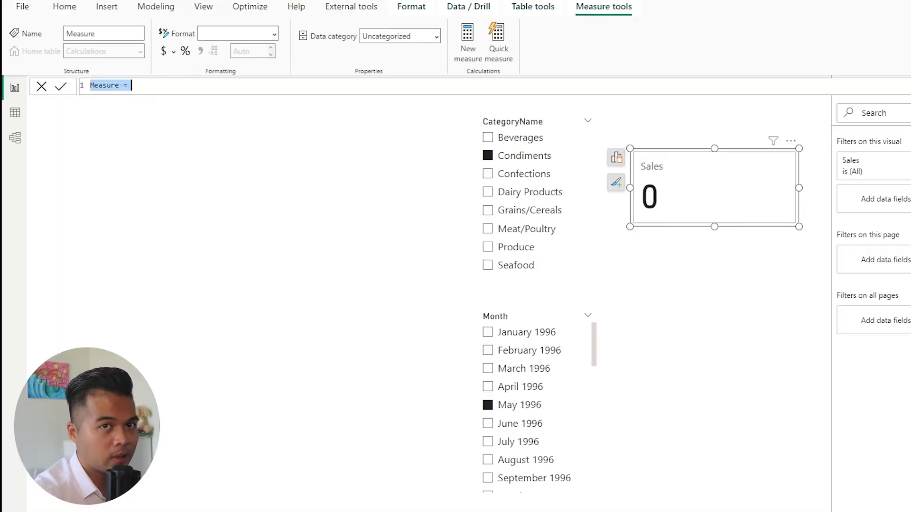
{"action": "type", "text": "Sales No Blank ="}
{"action": "key", "text": "shift+Return"}
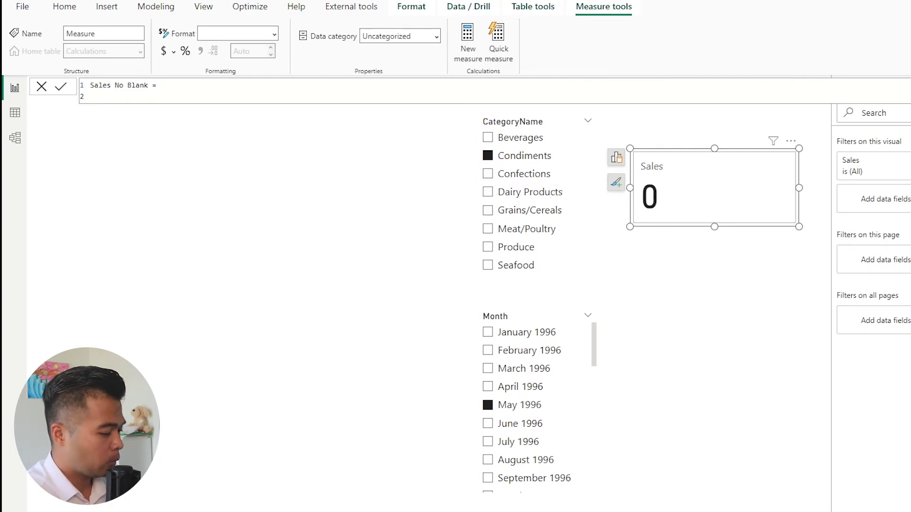
{"action": "type", "text": "IF("}
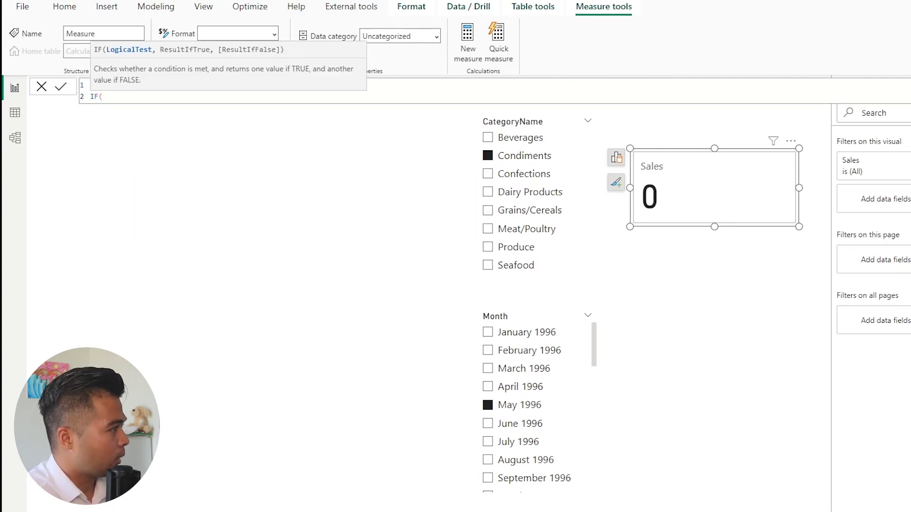
{"action": "type", "text": "Sale"}
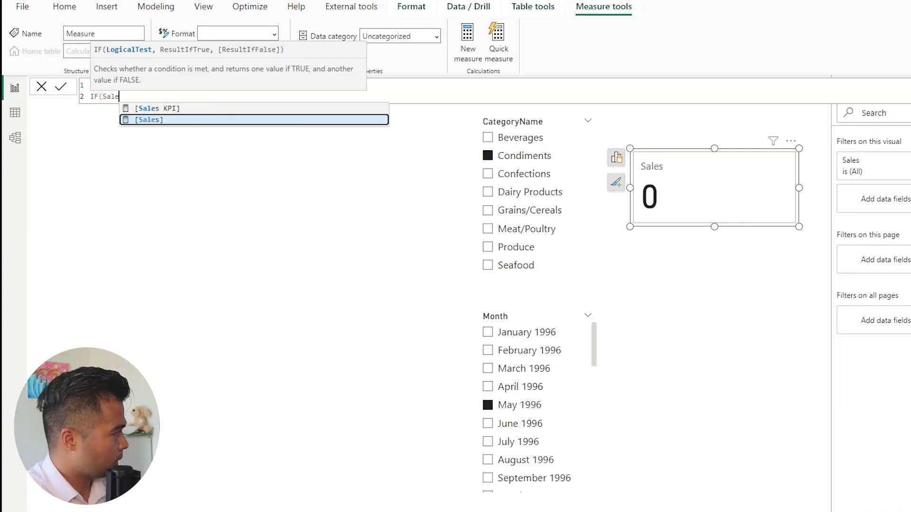
{"action": "key", "text": "Tab"}
{"action": "type", "text": ", "}
{"action": "type", "text": "[Sa"}
{"action": "key", "text": "Tab"}
{"action": "type", "text": ", \"n/a\")"}
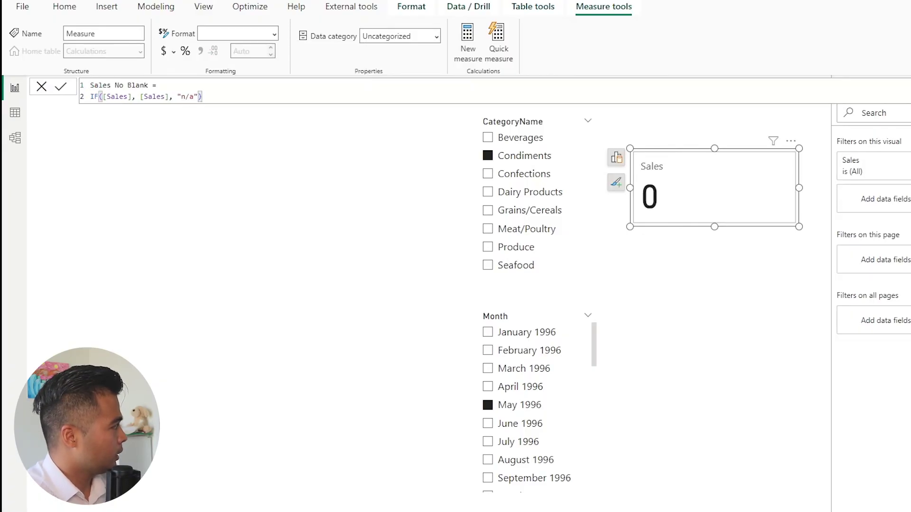
{"action": "key", "text": "Return"}
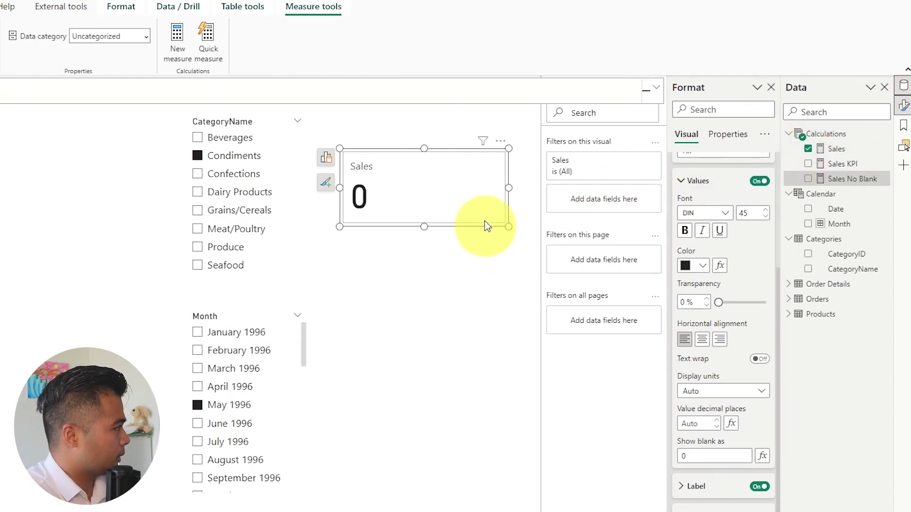
- Delete the Sales card, add a Sales No Blank card reading n/a, and open its formula
{"action": "left_click", "coordinate": [482, 213]}
{"action": "key", "text": "Delete"}
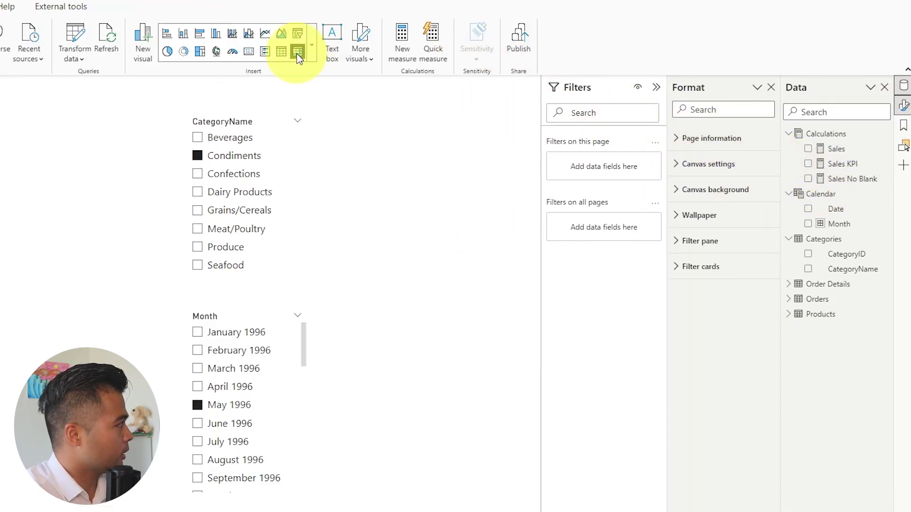
{"action": "left_click", "coordinate": [261, 52]}
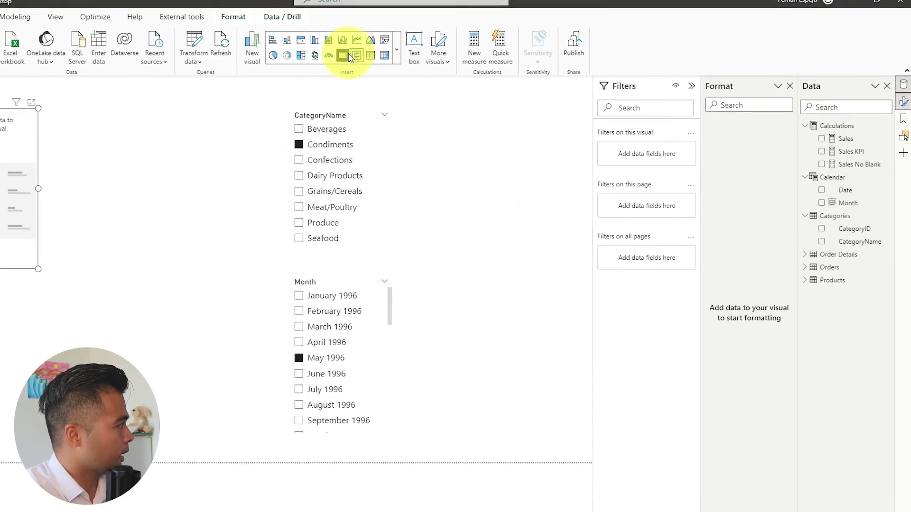
{"action": "left_click_drag", "start_coordinate": [15, 209], "coordinate": [487, 224]}
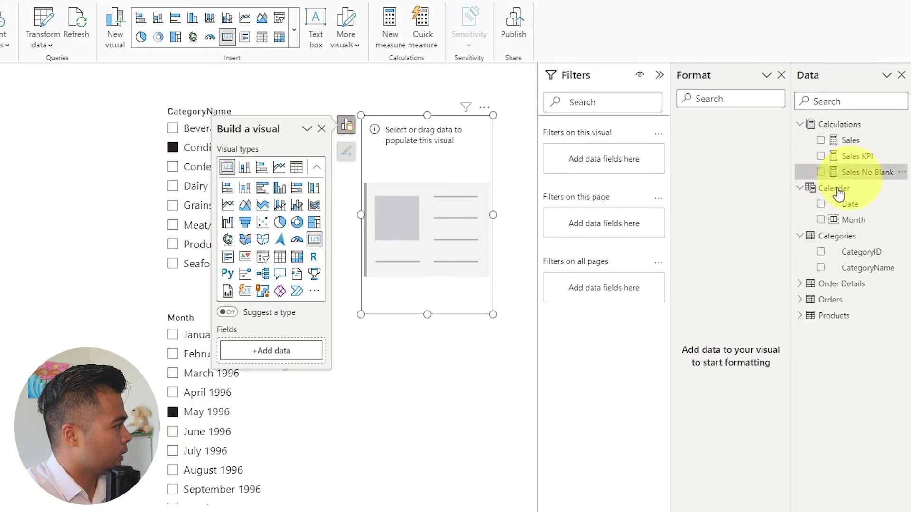
{"action": "left_click_drag", "start_coordinate": [867, 172], "coordinate": [427, 256]}
{"action": "left_click_drag", "start_coordinate": [427, 314], "coordinate": [472, 234]}
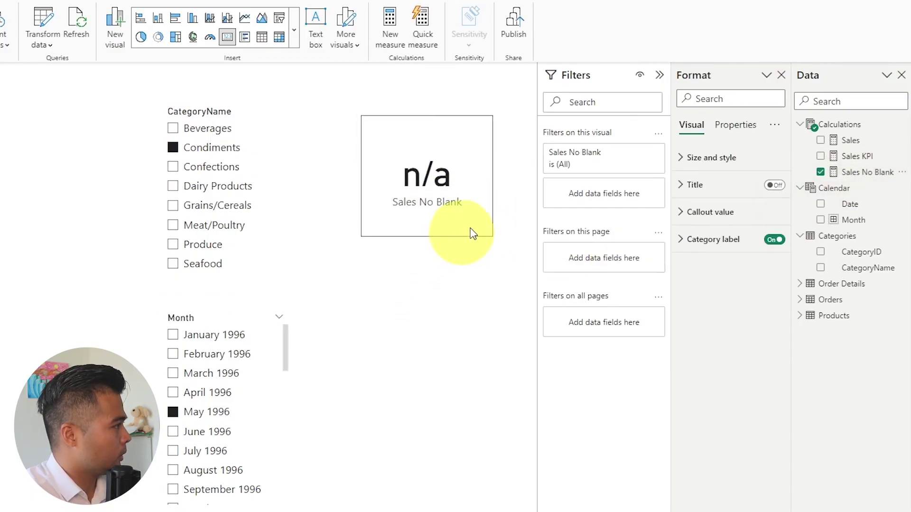
{"action": "left_click", "coordinate": [826, 172]}
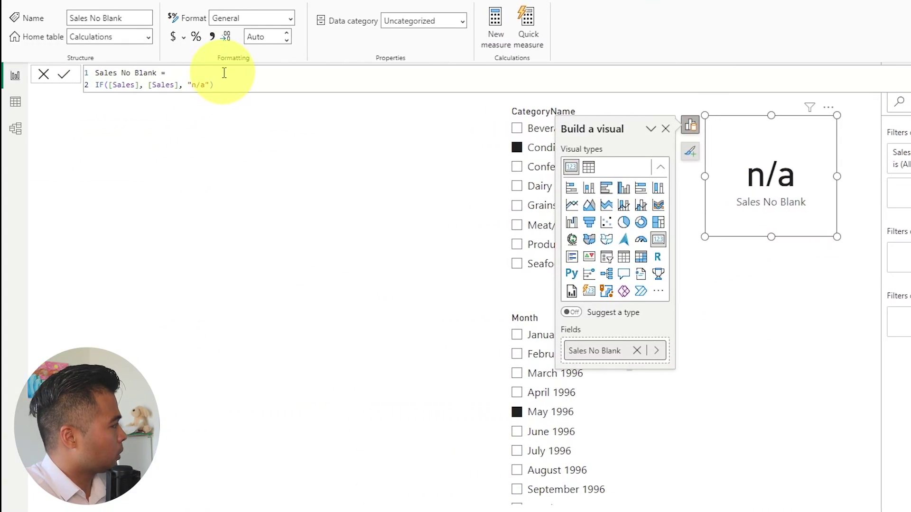
{"action": "scroll", "coordinate": [231, 83], "scroll_direction": "up", "scroll_amount": 5}
{"action": "left_click", "coordinate": [187, 116]}
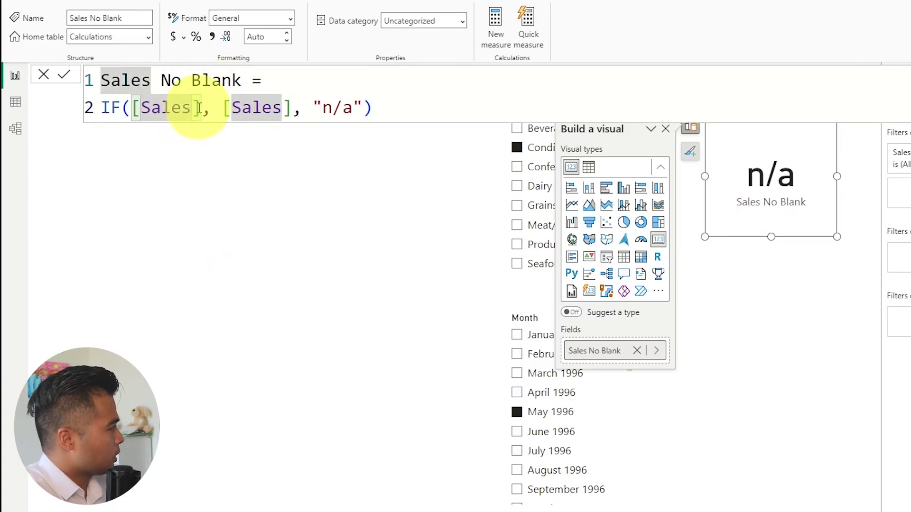
{"action": "left_click", "coordinate": [202, 110]}
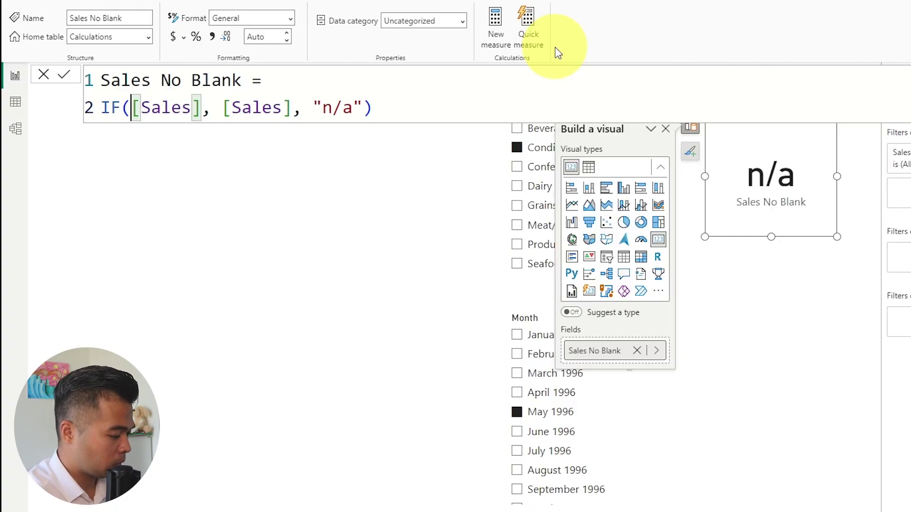
{"action": "type", "text": "NOT(ISBLANK("}
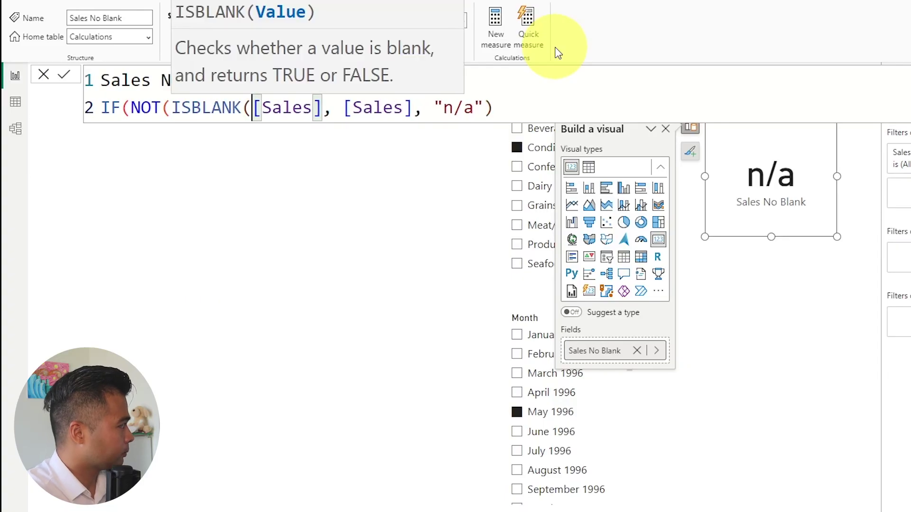
{"action": "key", "text": "Right"}
{"action": "key", "text": "Right"}
{"action": "key", "text": "Right"}
{"action": "key", "text": "Right"}
{"action": "key", "text": "Right"}
{"action": "key", "text": "Right"}
{"action": "key", "text": "Right"}
{"action": "type", "text": "))"}
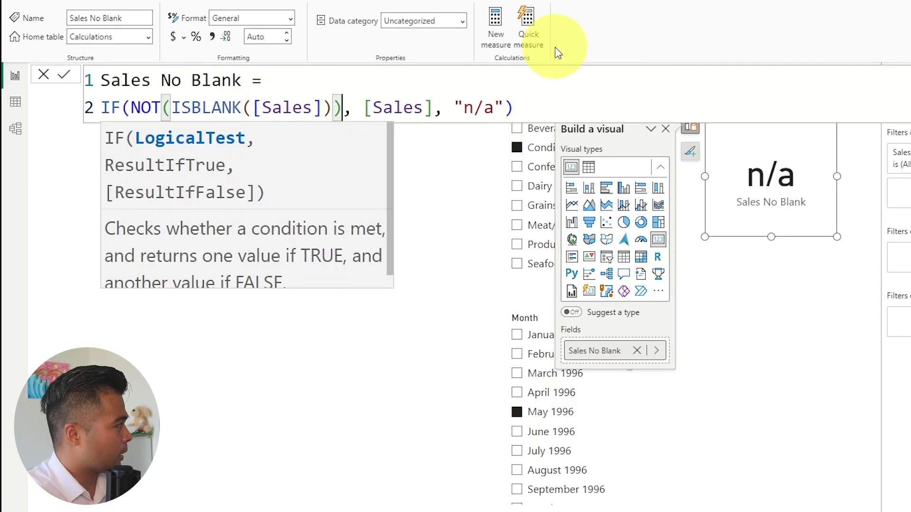
{"action": "left_click", "coordinate": [381, 79]}
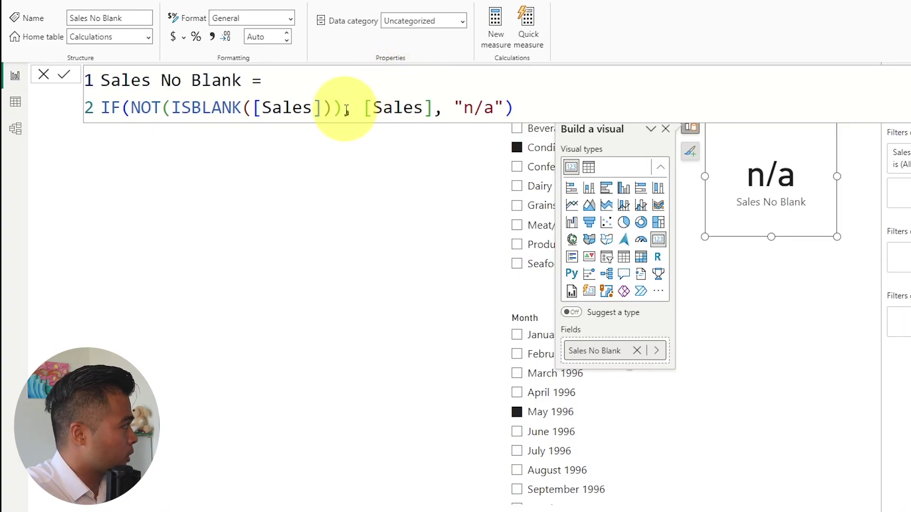
{"action": "left_click", "coordinate": [326, 109]}
{"action": "key", "text": "Delete"}
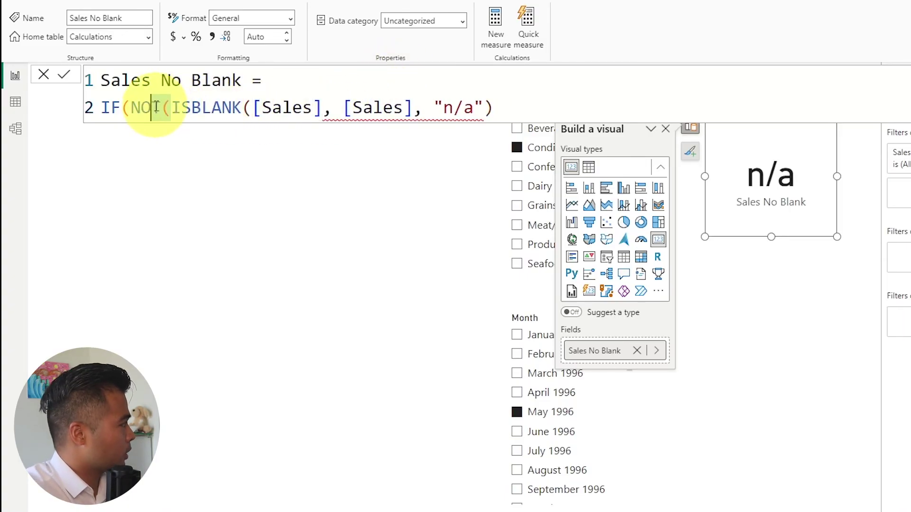
{"action": "left_click", "coordinate": [132, 108]}
{"action": "key", "text": "Delete"}
{"action": "key", "text": "Delete"}
{"action": "key", "text": "Delete"}
{"action": "key", "text": "Delete"}
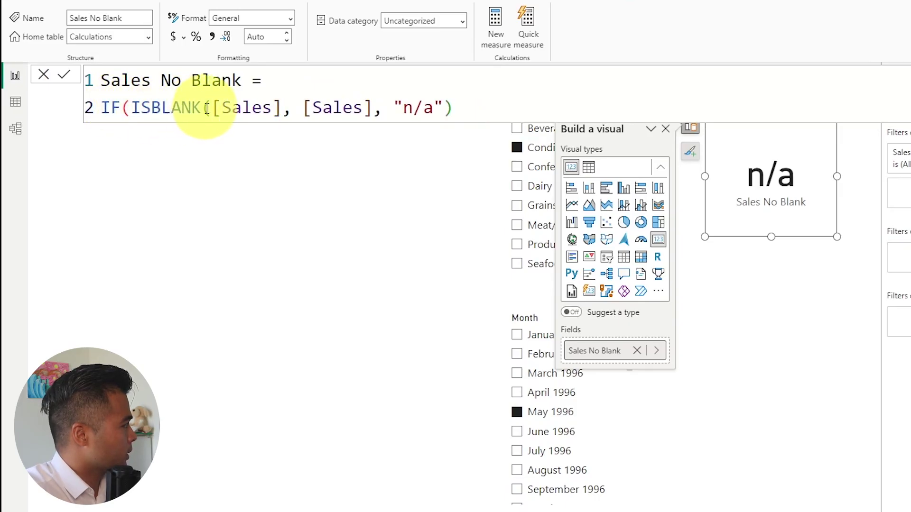
{"action": "key", "text": "Delete"}
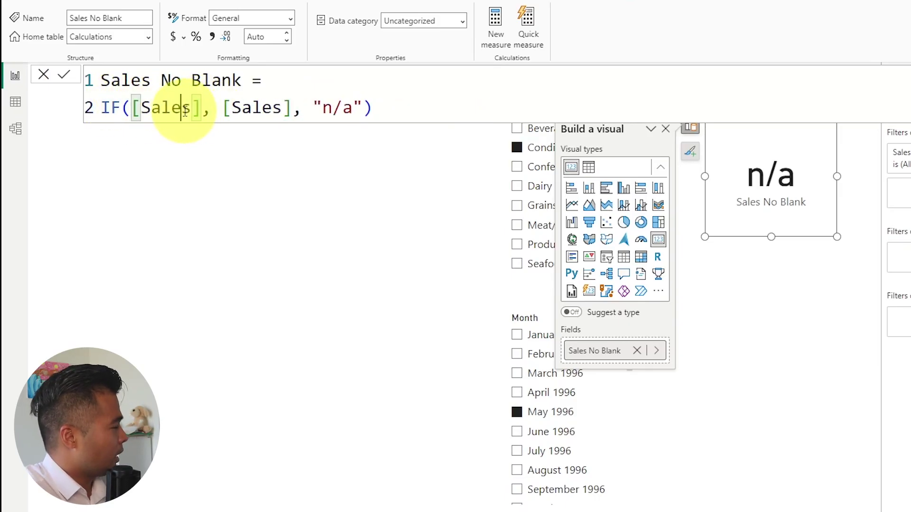
{"action": "left_click", "coordinate": [262, 111]}
{"action": "left_click", "coordinate": [285, 111]}
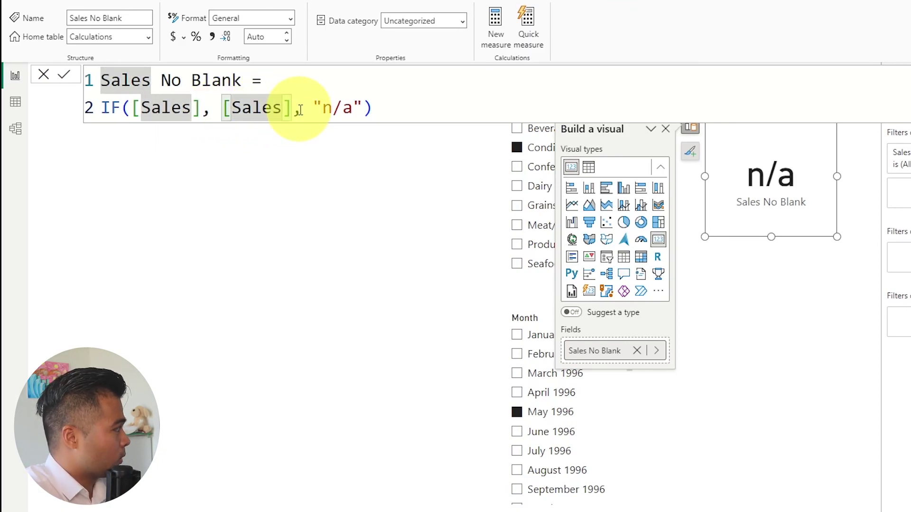
{"action": "left_click_drag", "start_coordinate": [314, 107], "coordinate": [364, 107]}
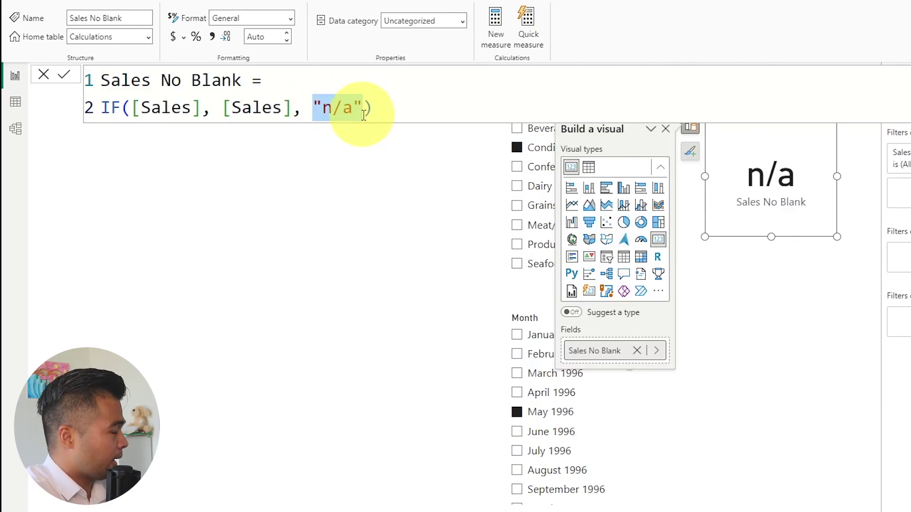